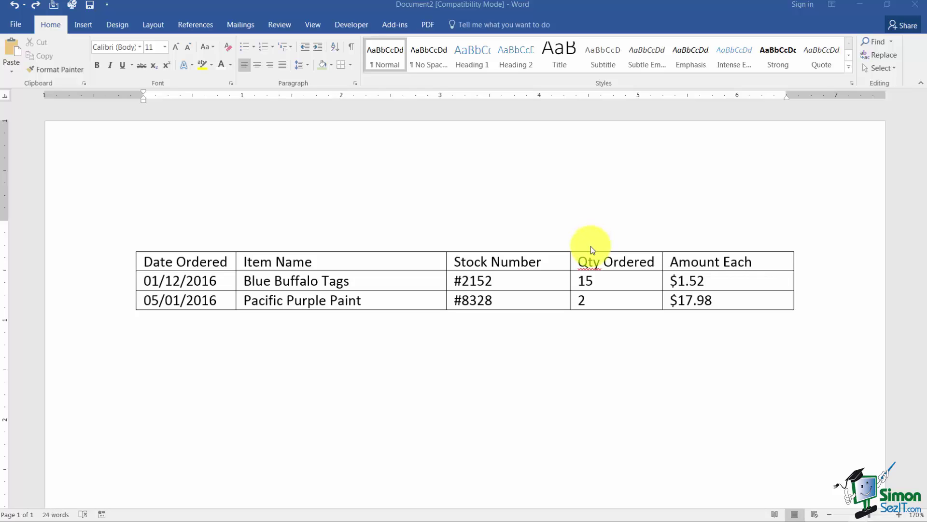
- Try selecting the Date Ordered column, then the Date Ordered through Stock Number columns
click(564, 224)
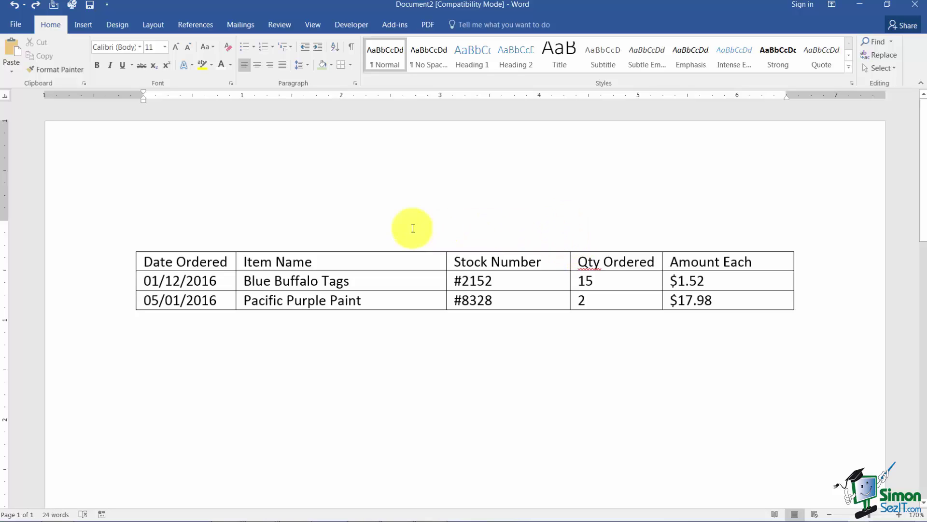
click(183, 251)
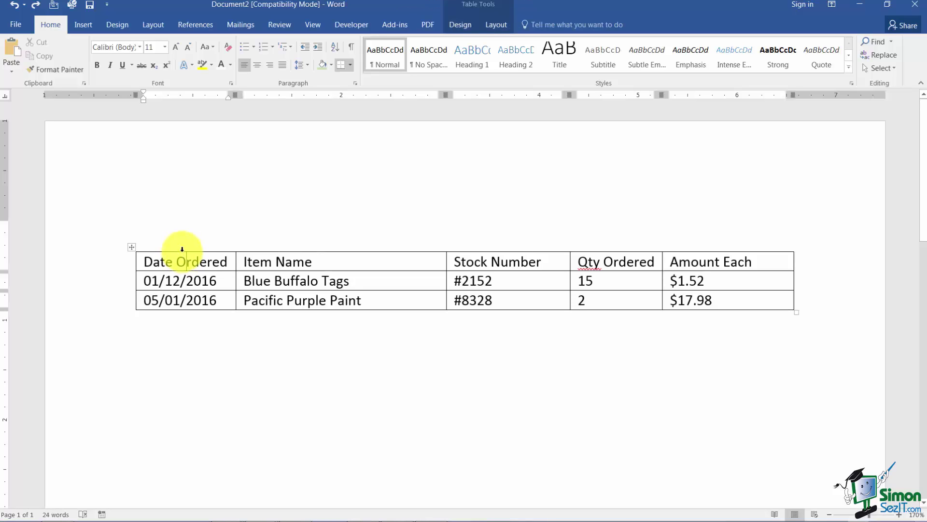
click(182, 248)
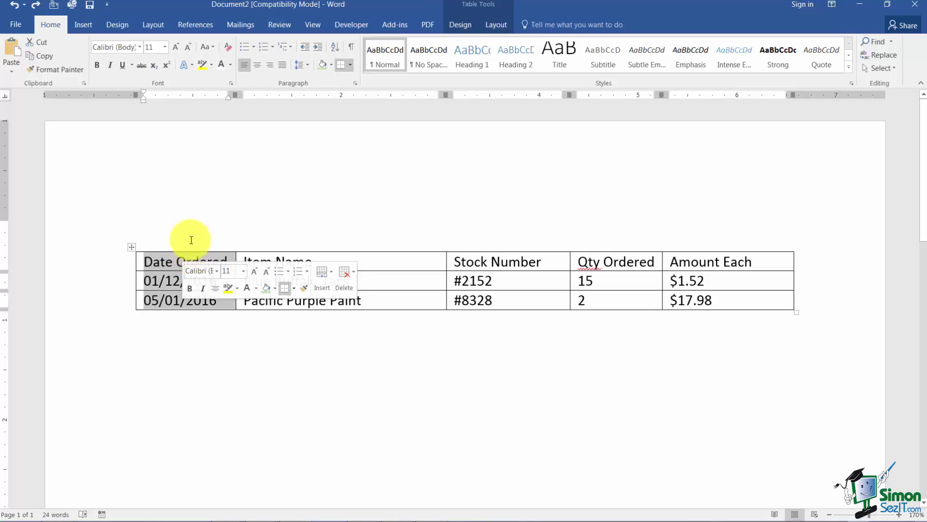
click(194, 220)
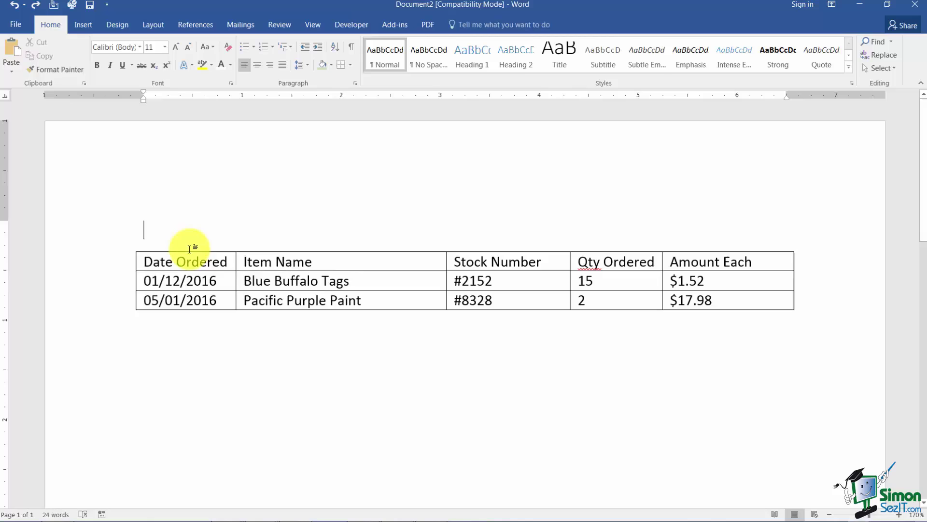
mouse_move(189, 250)
drag(190, 249, 477, 269)
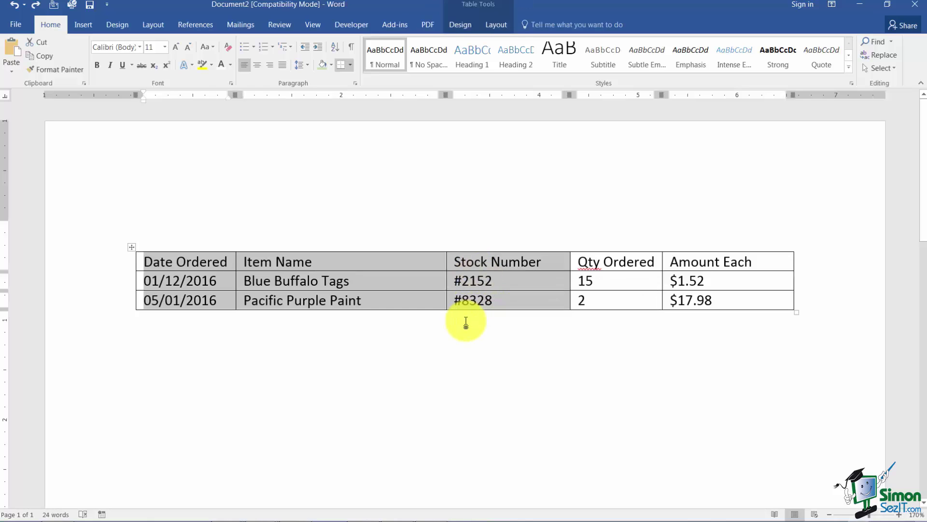
click(343, 346)
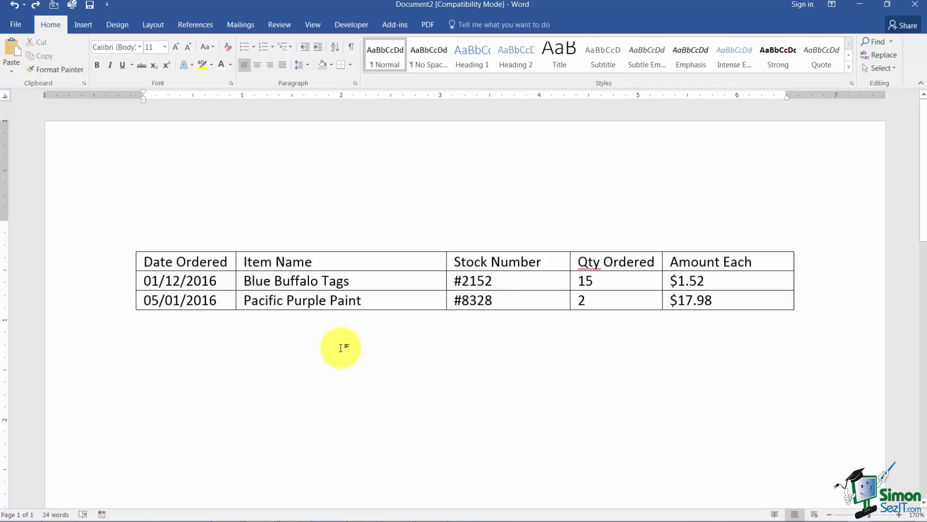
- Turn on Show/Hide ¶ marks and select the header row from Date Ordered to Amount Each
click(96, 265)
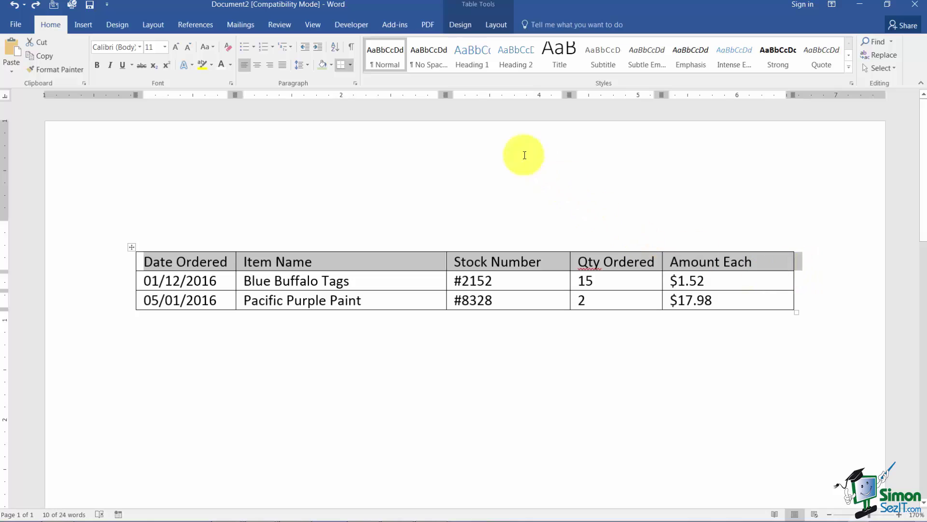
click(351, 48)
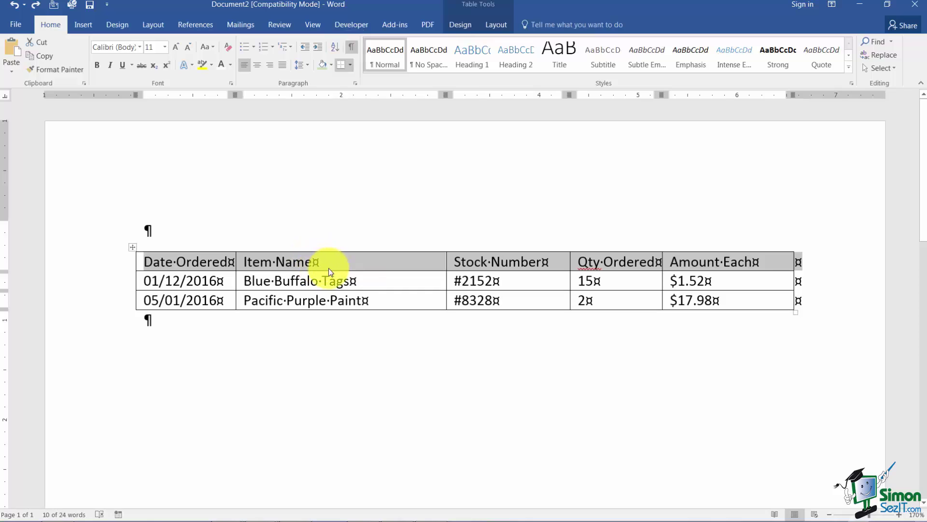
click(811, 267)
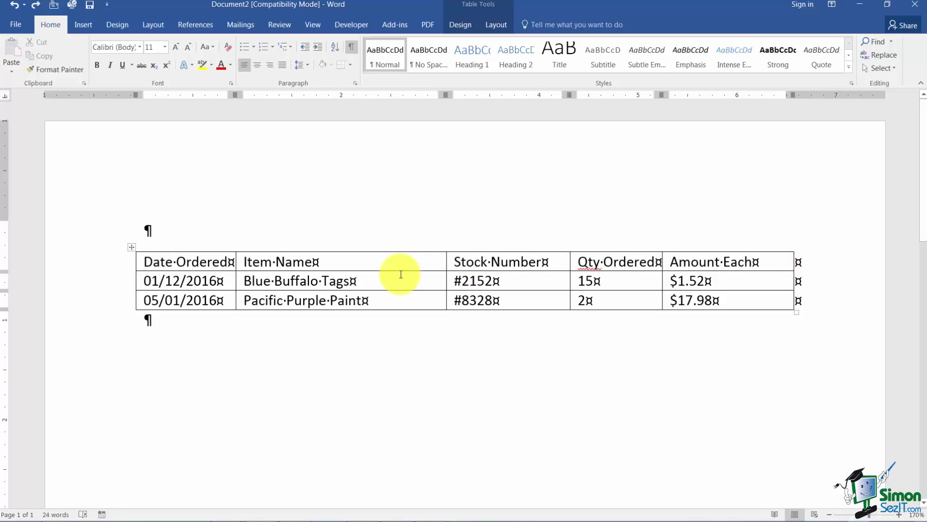
click(144, 256)
drag(243, 250, 705, 261)
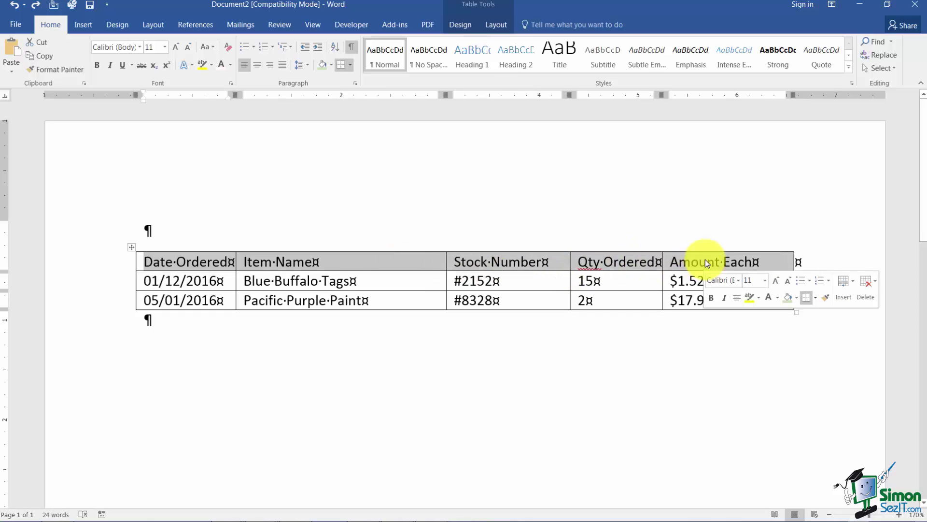
- Deselect the header row and switch the Show/Hide ¶ marks back off
click(697, 230)
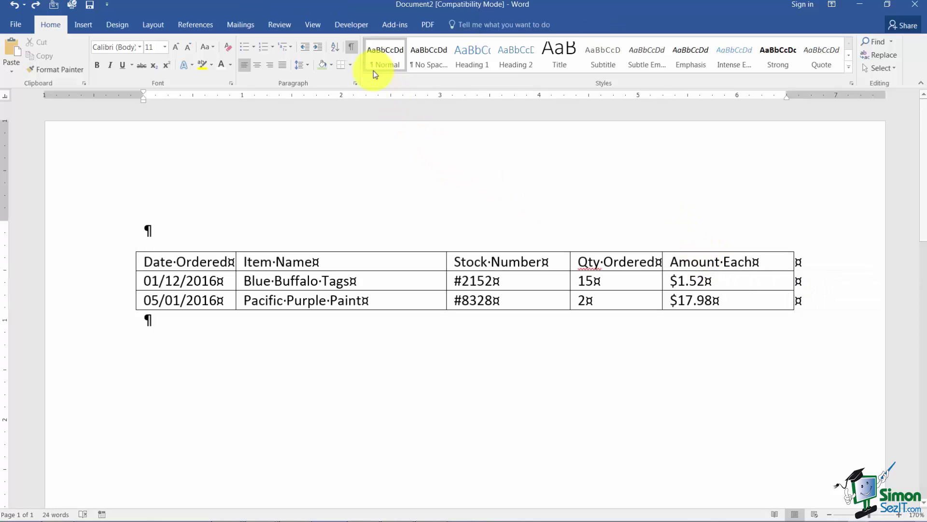
click(352, 46)
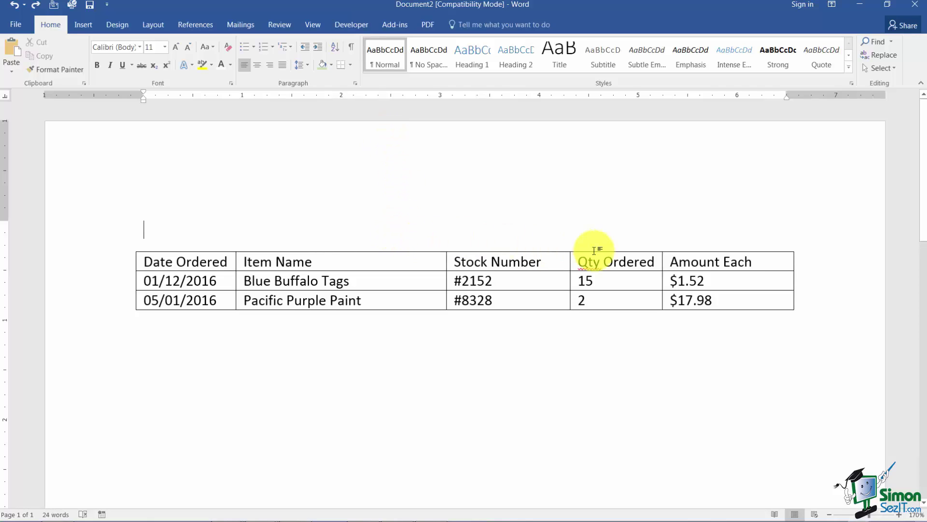
mouse_move(768, 251)
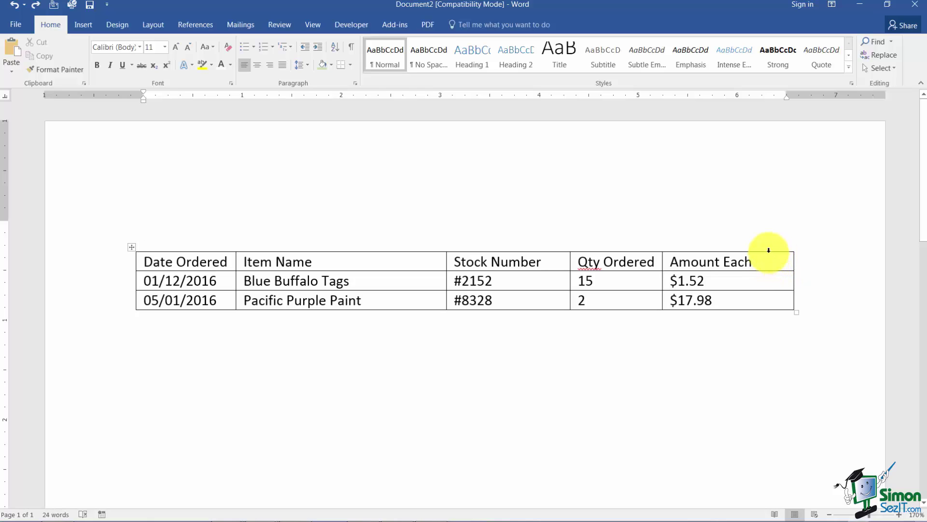
- Select the Amount Each column and review its mini-toolbar and right-click Insert options
click(768, 250)
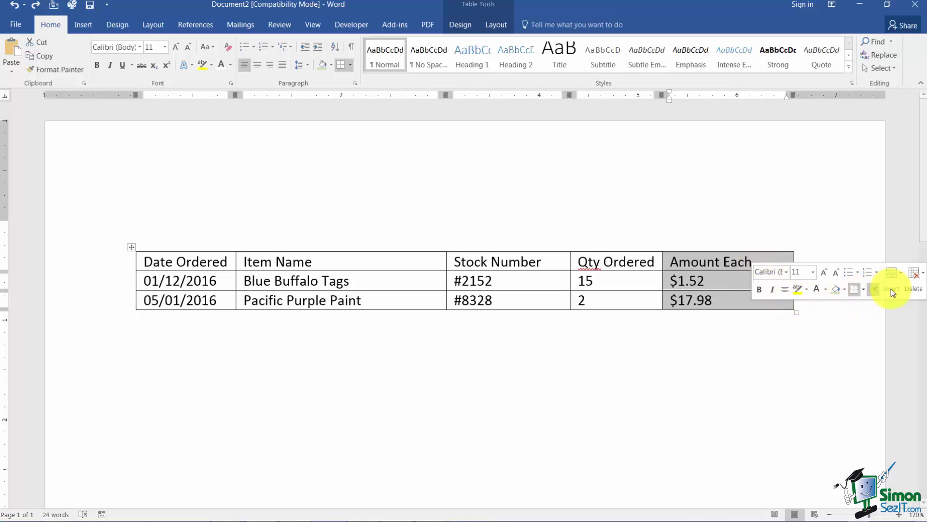
click(900, 276)
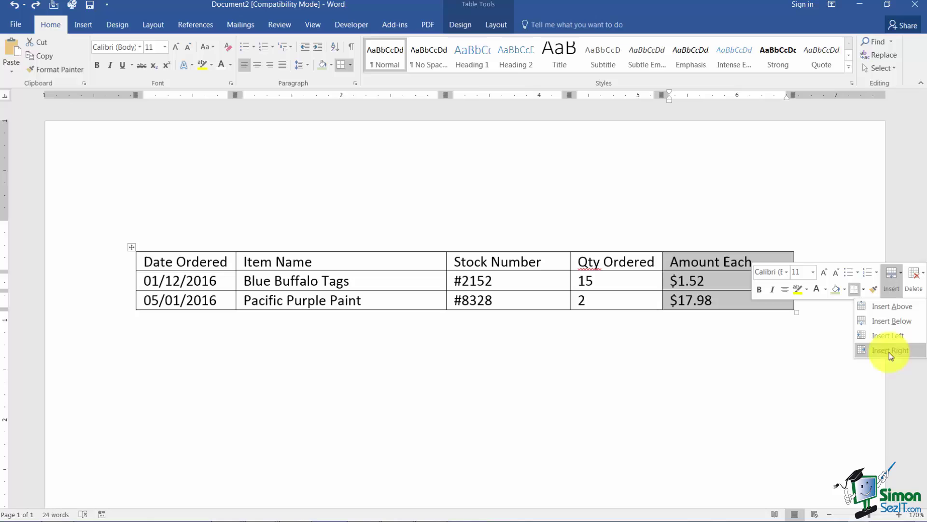
right_click(718, 265)
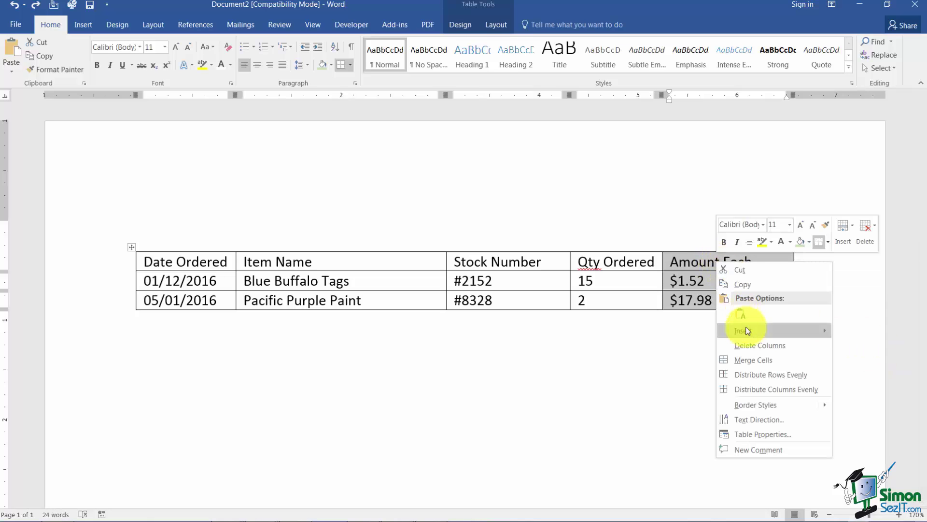
mouse_move(744, 331)
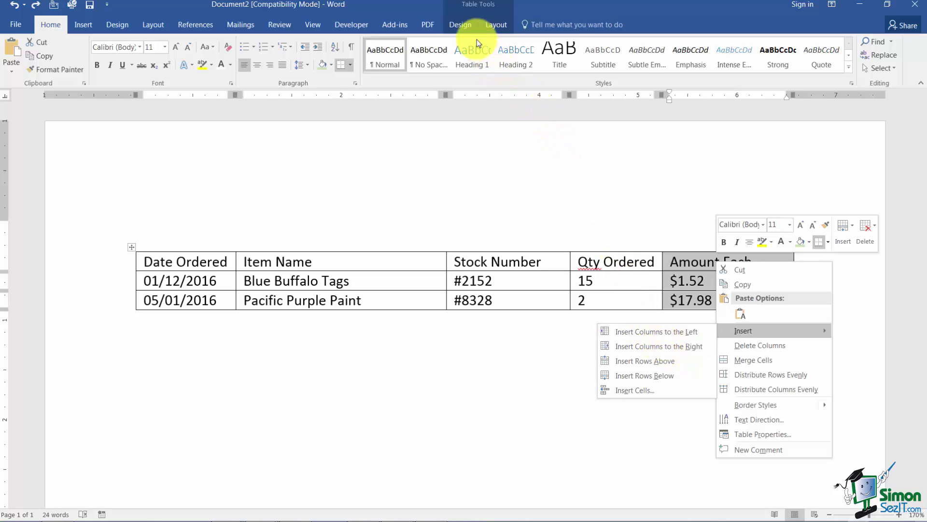
click(493, 24)
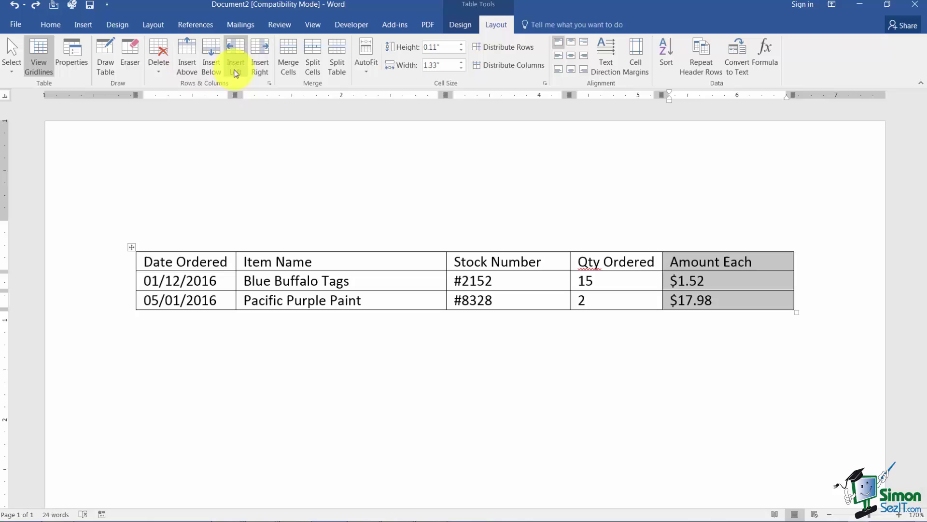
- Insert a column right of Amount Each and give it the header 'Total'
click(260, 67)
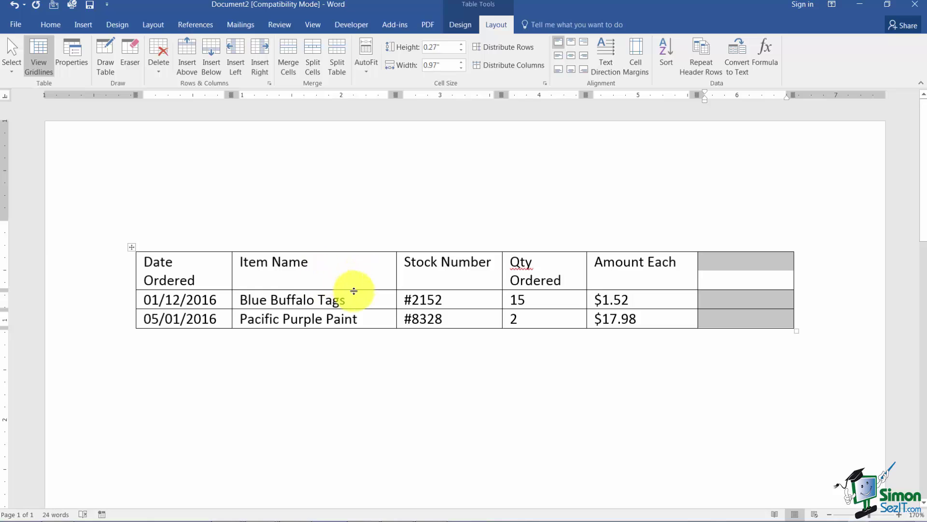
click(718, 264)
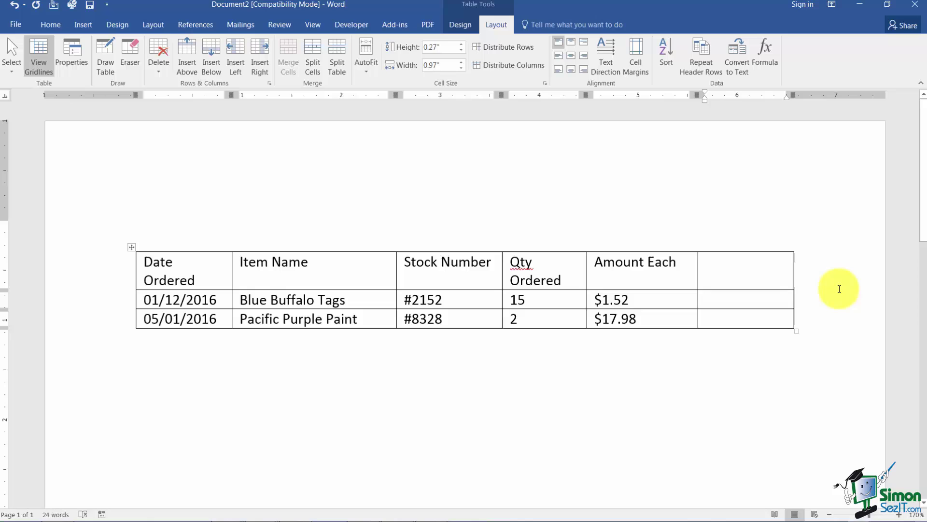
text(Total)
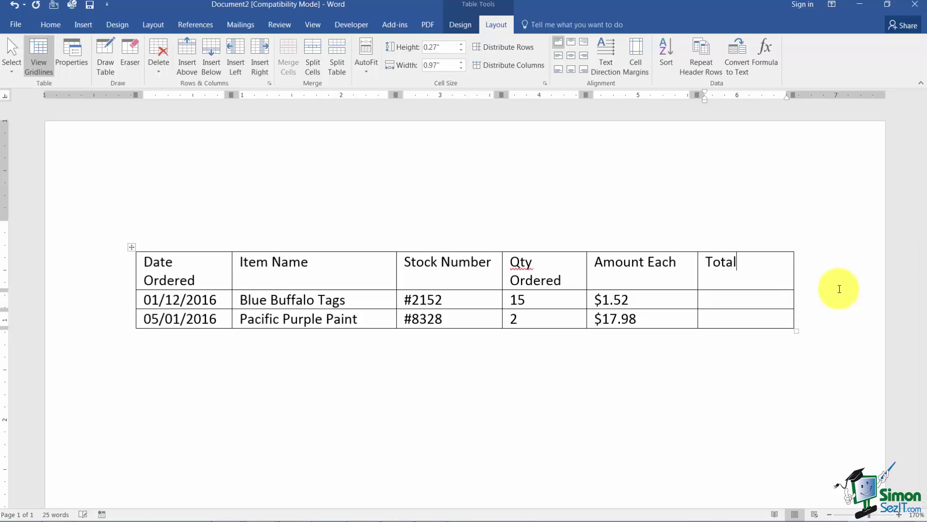
click(754, 300)
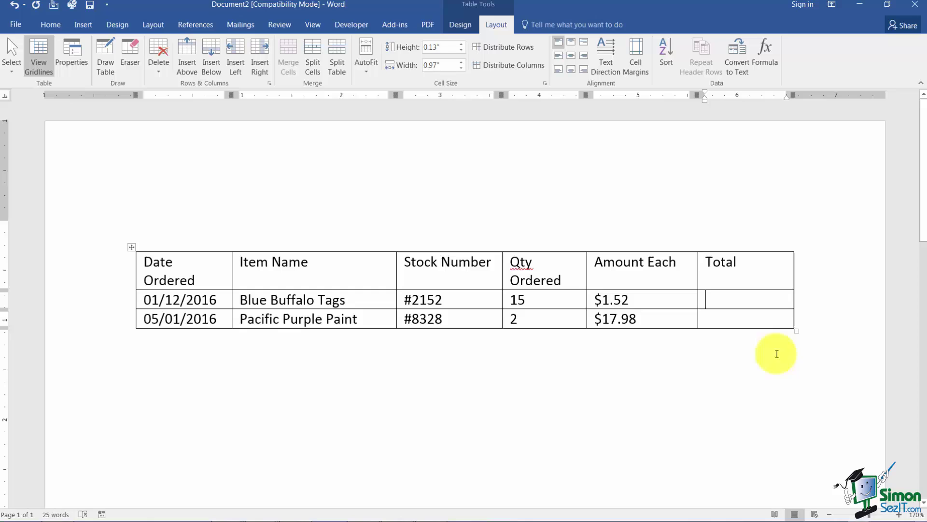
- Insert a blank row above the Pacific Purple Paint row, cursor in its first cell
click(123, 324)
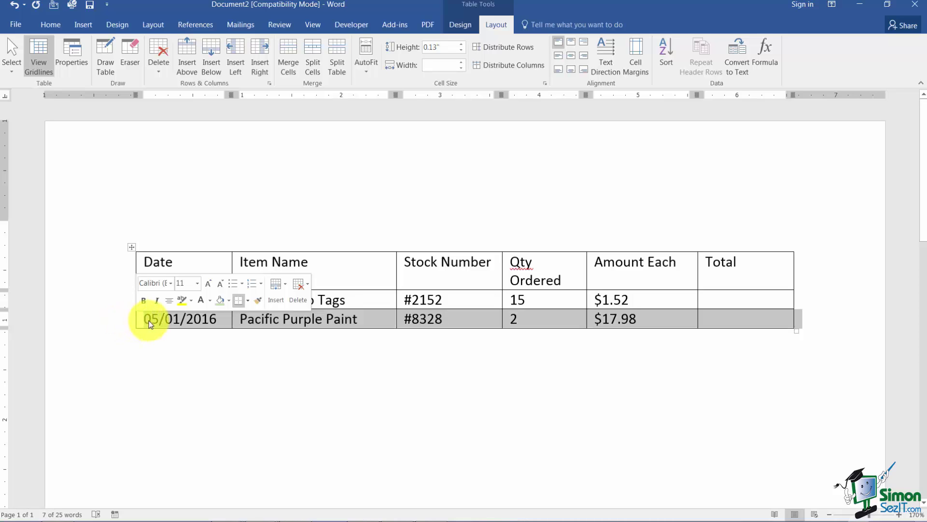
click(187, 68)
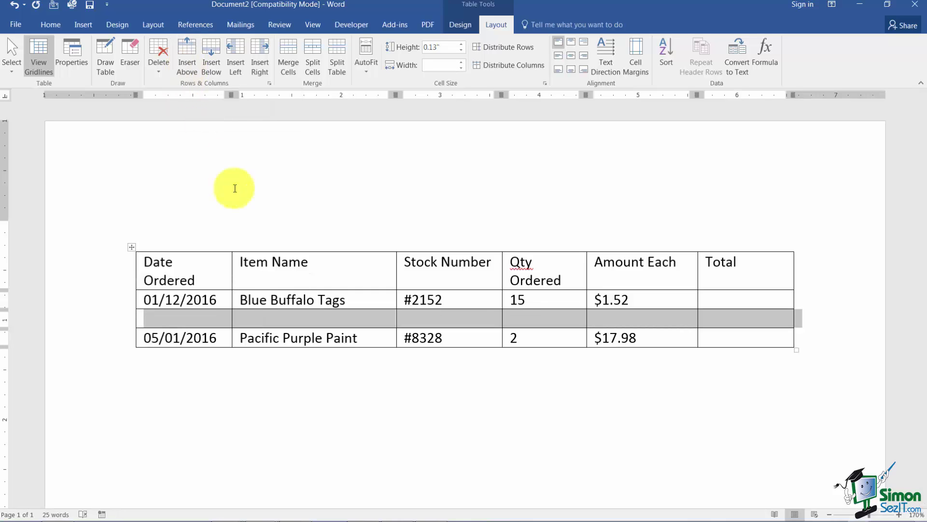
click(193, 317)
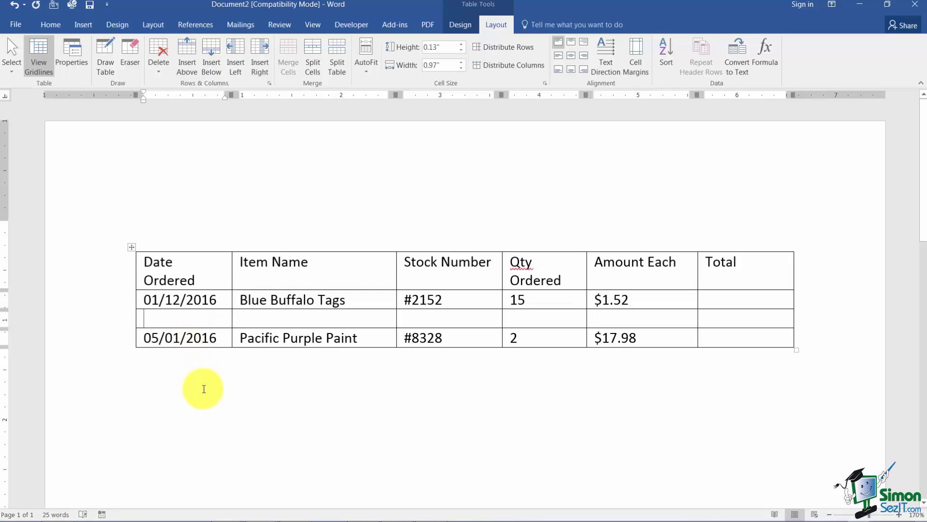
- Enter 03/21/2016, Corinthian Pink Paper, #1586, 56 and $2.98 across the new row's cells
text(03/)
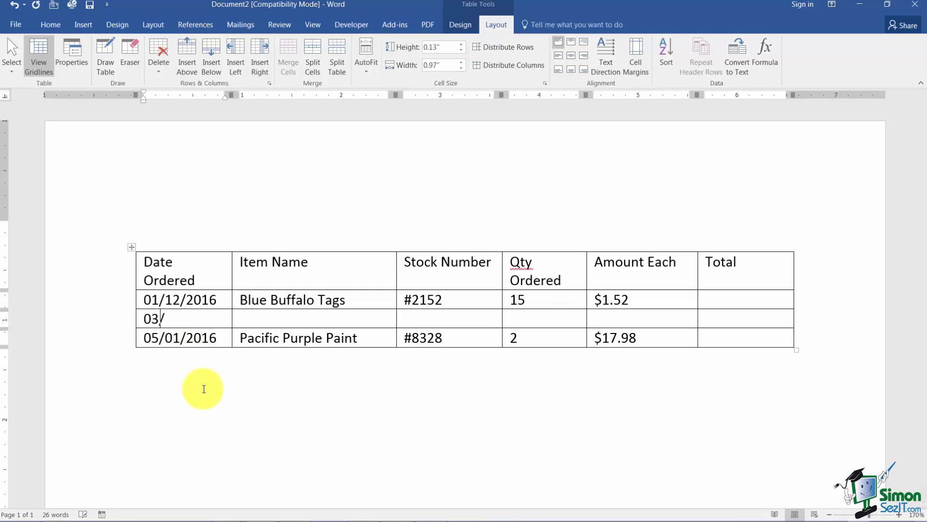
text(21/2016)
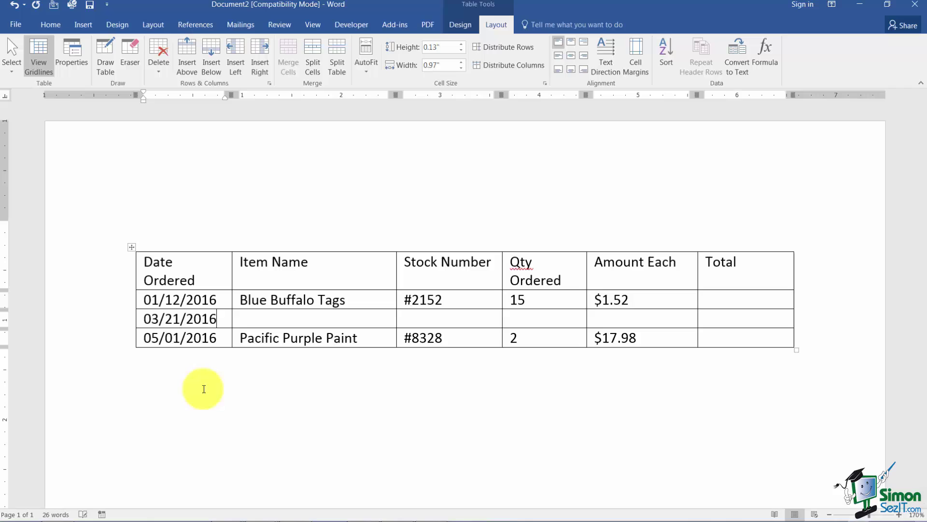
key(Tab)
text(or)
text(inthian)
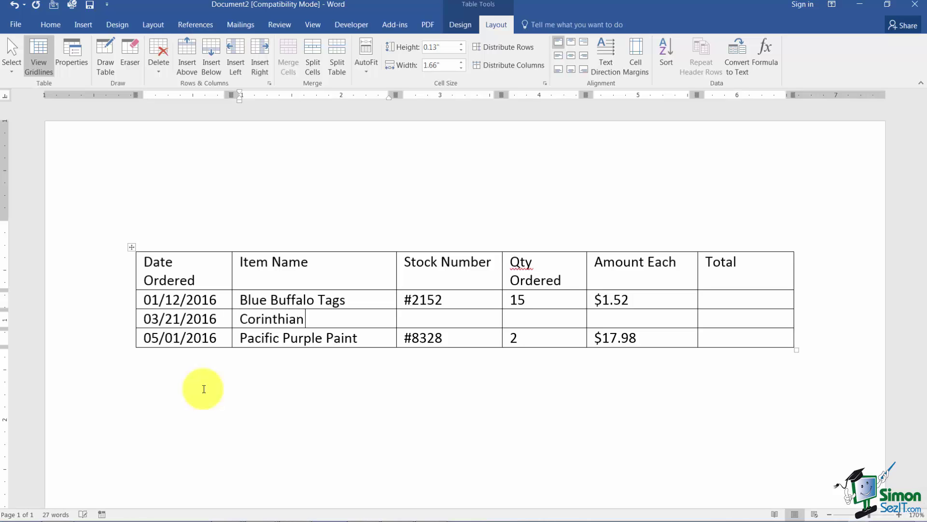
text(PO)
key(BackSpace)
text(nk Paper)
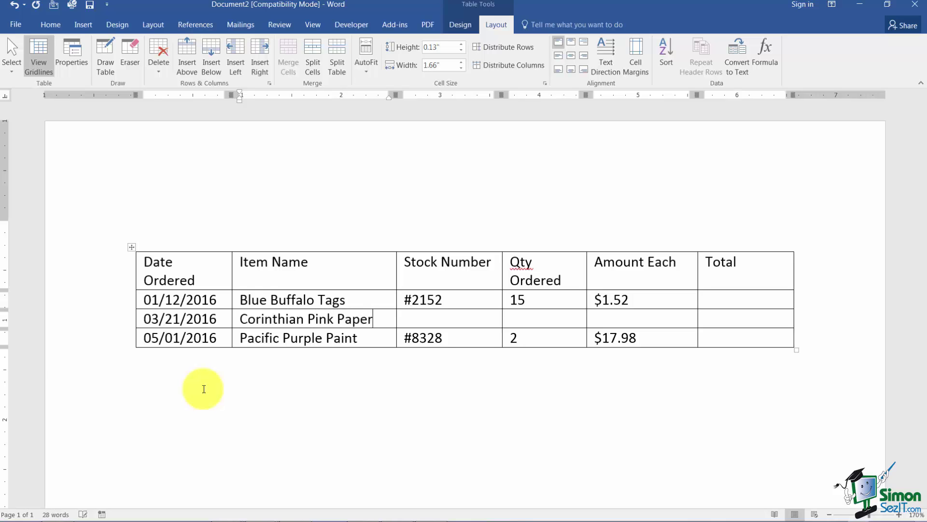
key(Tab)
text(#)
text(1586)
key(Tab)
text(56)
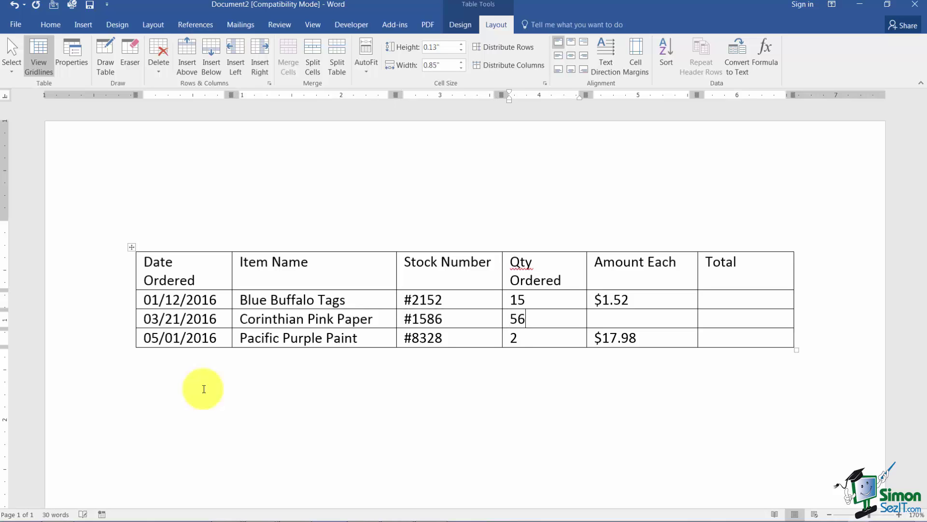
key(Tab)
text($2.)
text(98)
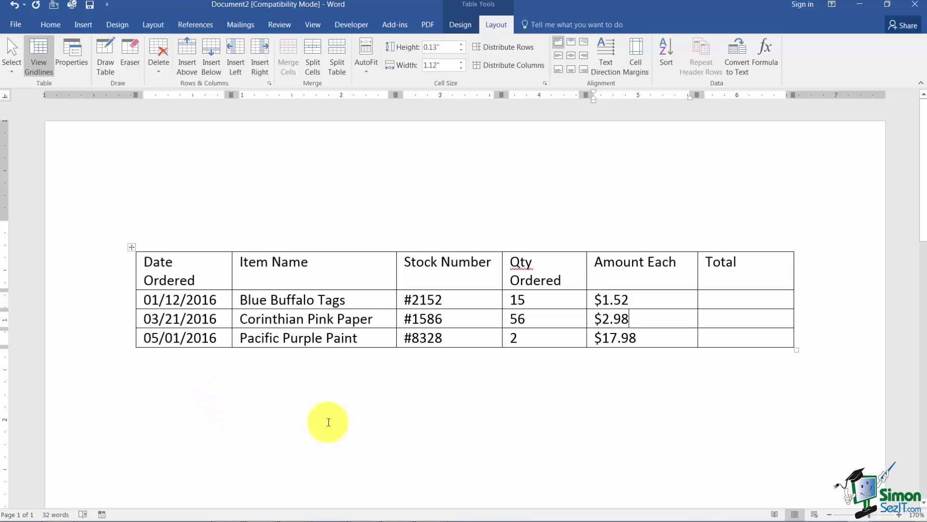
key(Tab)
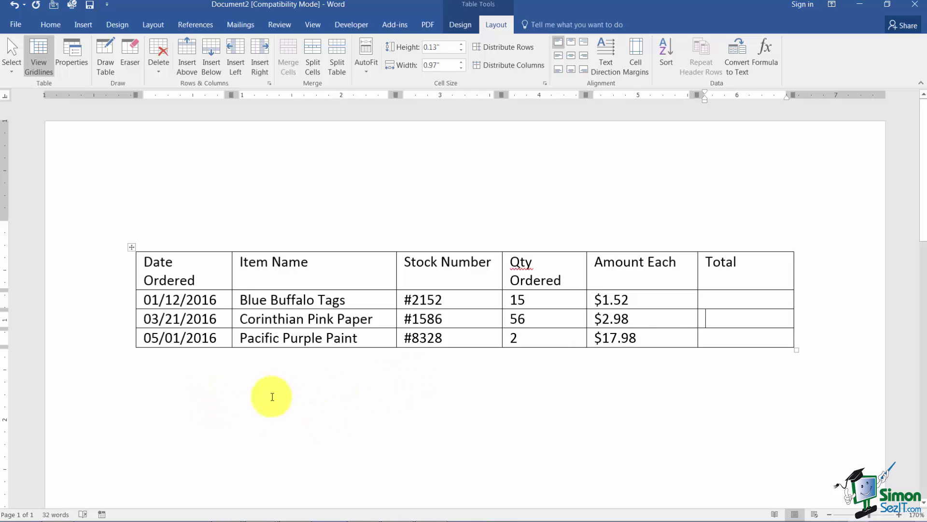